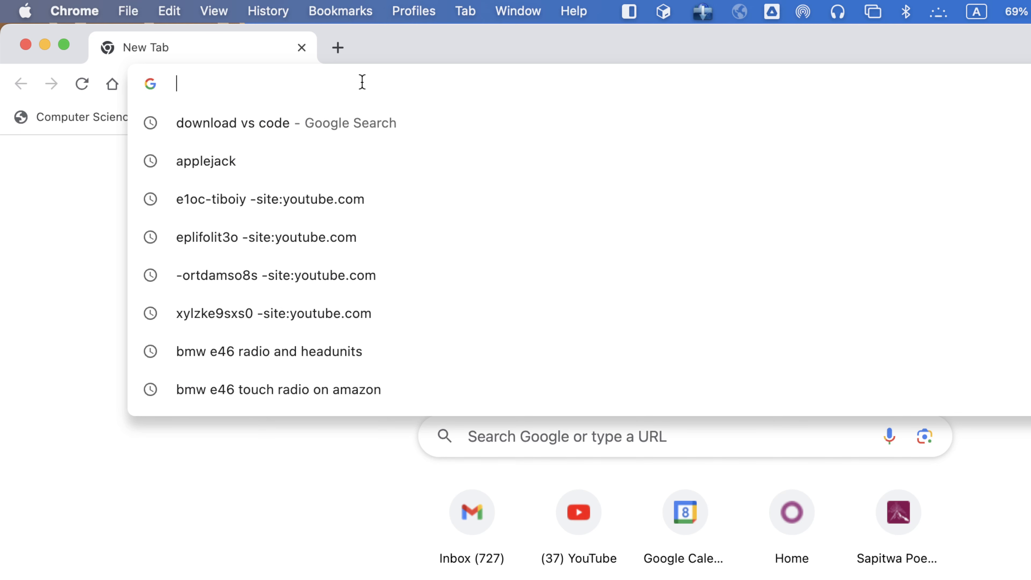
Step: Open Google Sheets in the browser and create a blank spreadsheet
text(sheets)
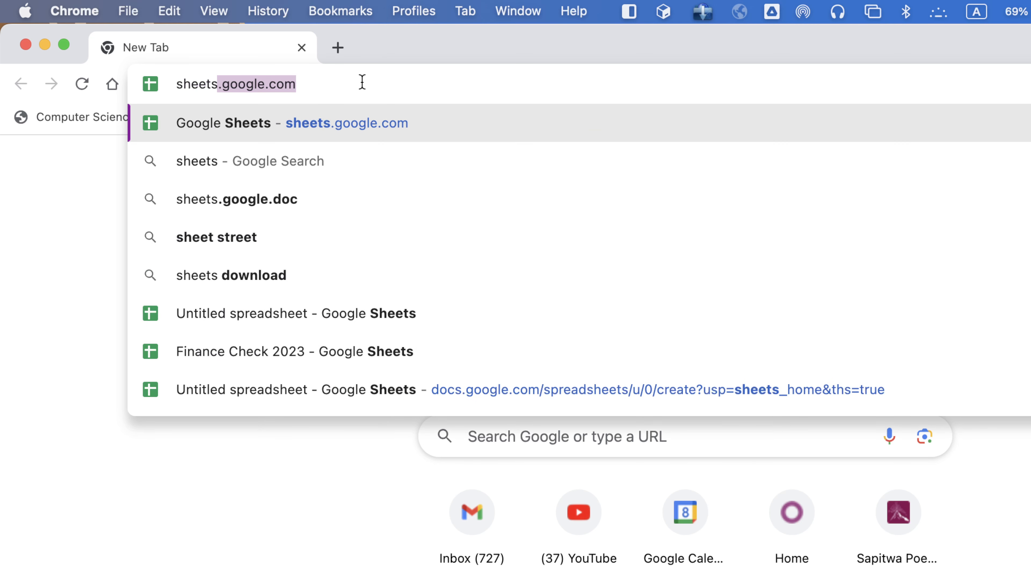
key(Right)
key(Return)
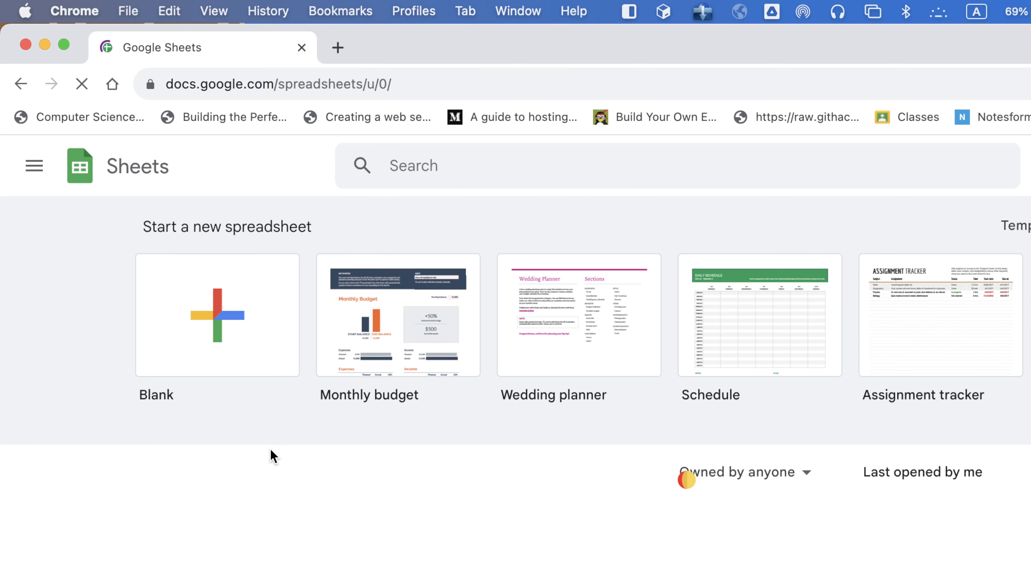
click(235, 315)
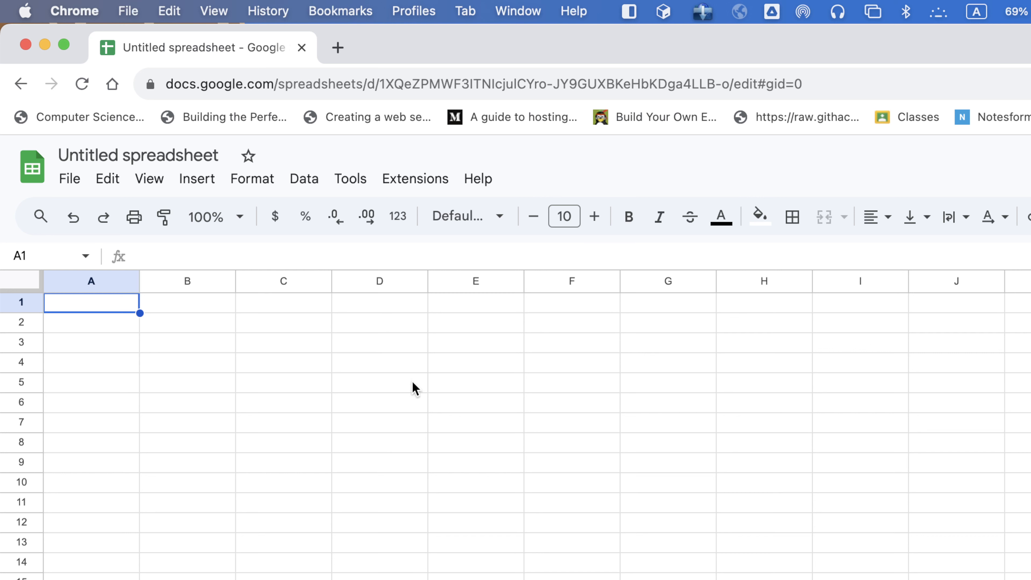
Step: Rename the untitled spreadsheet as Monthly Budget
scroll(365, 333, down, 1)
click(120, 156)
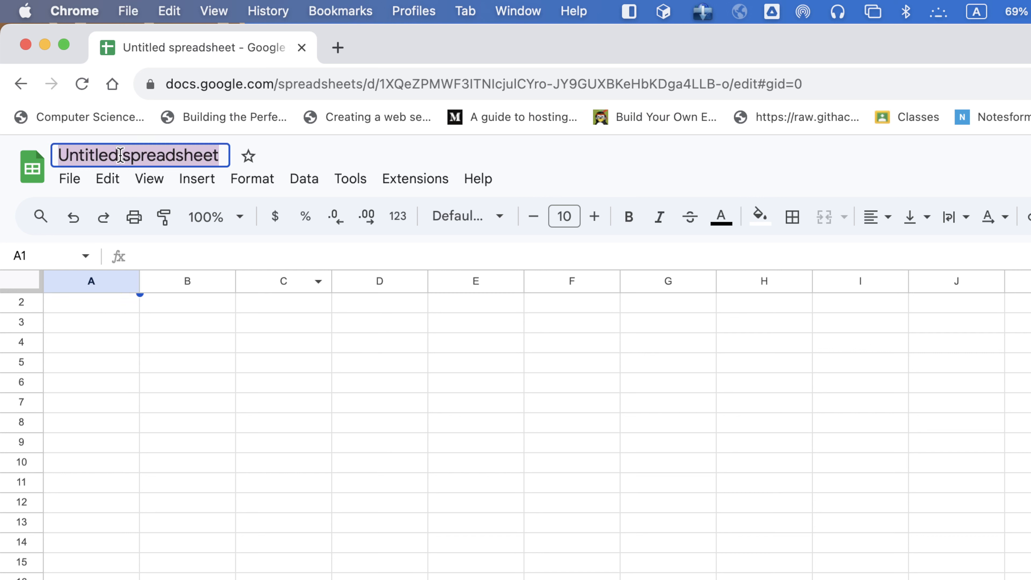
text(Mo)
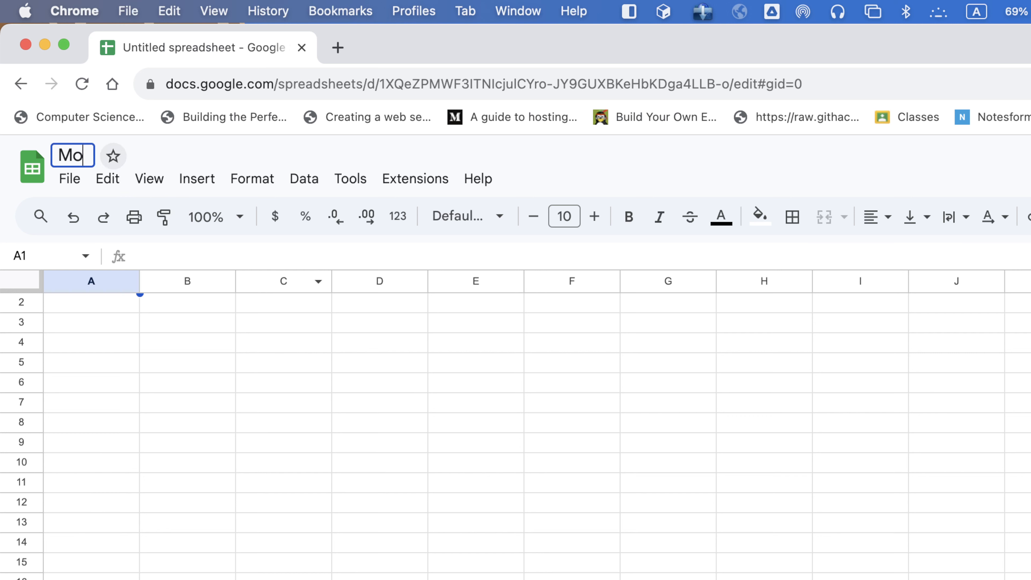
text(nthly Budget)
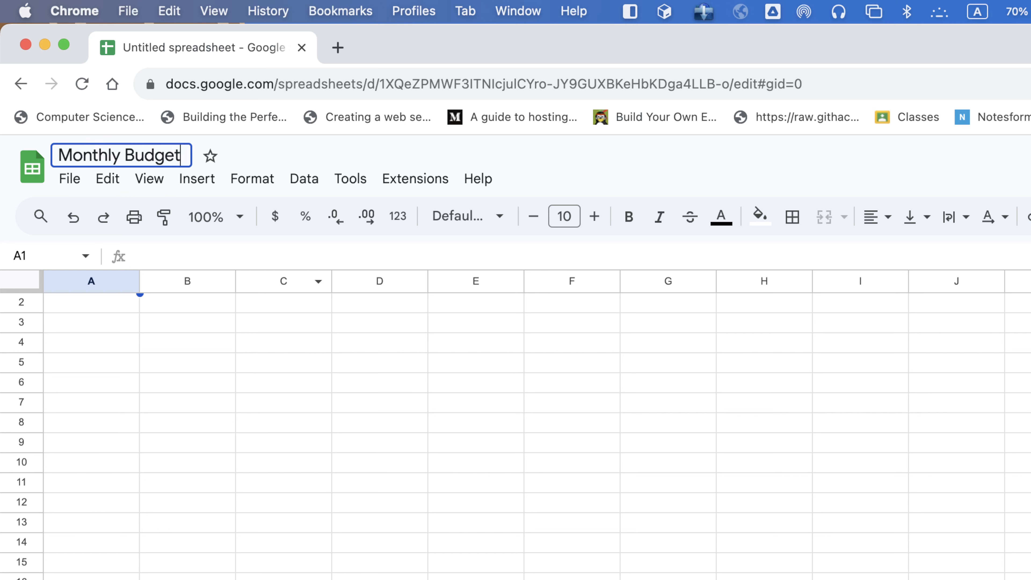
click(150, 426)
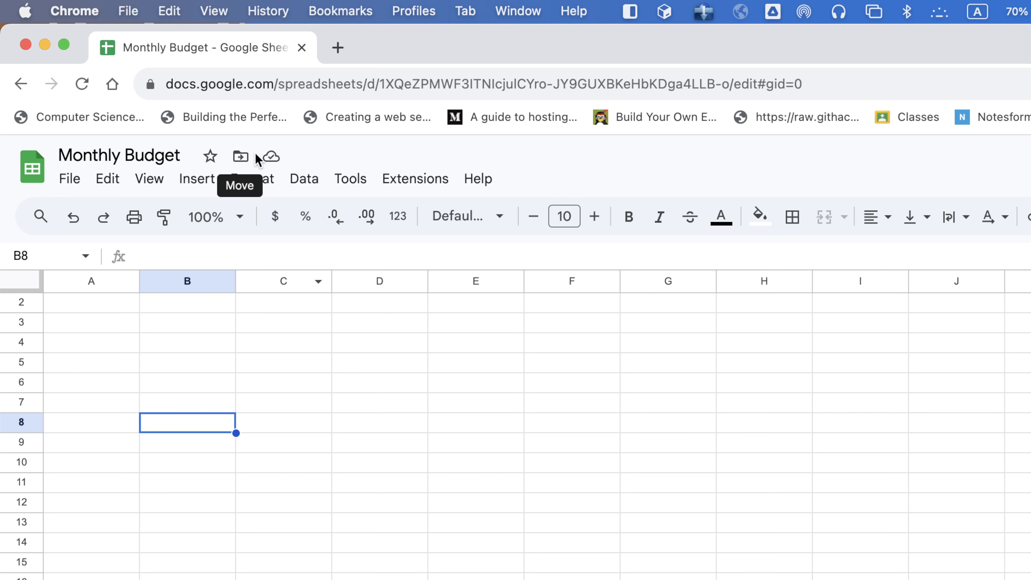
click(241, 158)
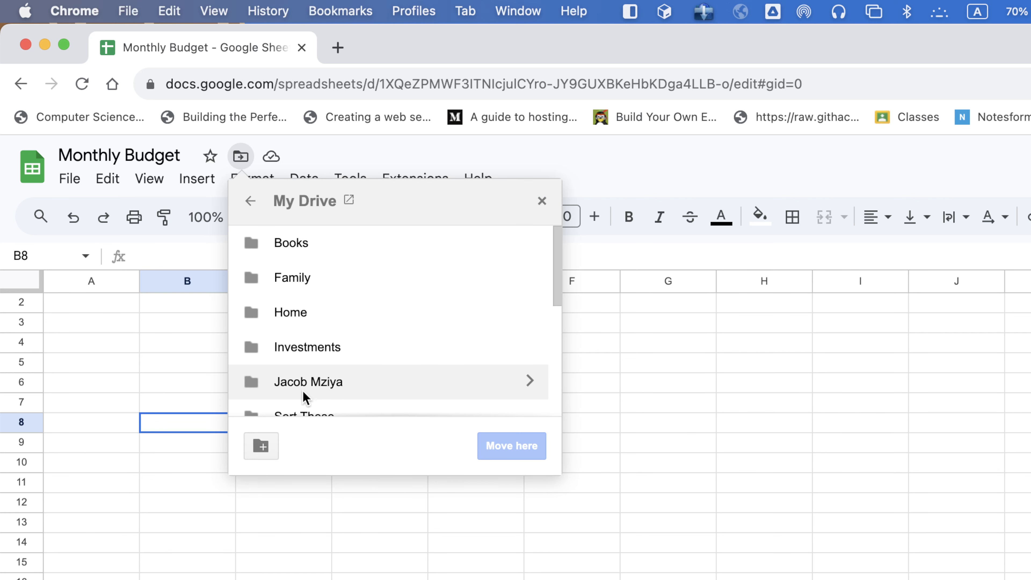
click(633, 173)
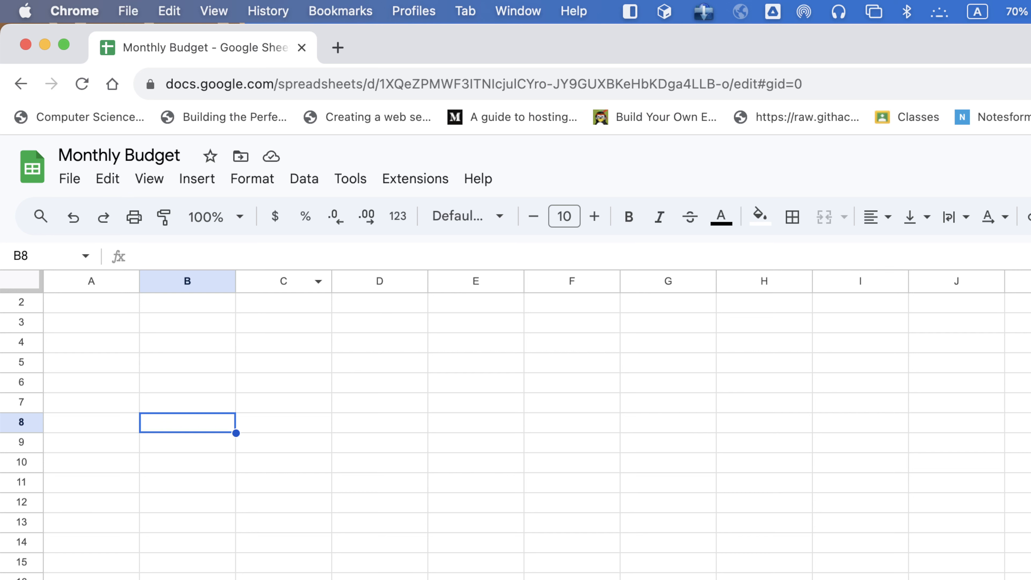
scroll(515, 427, down, 3)
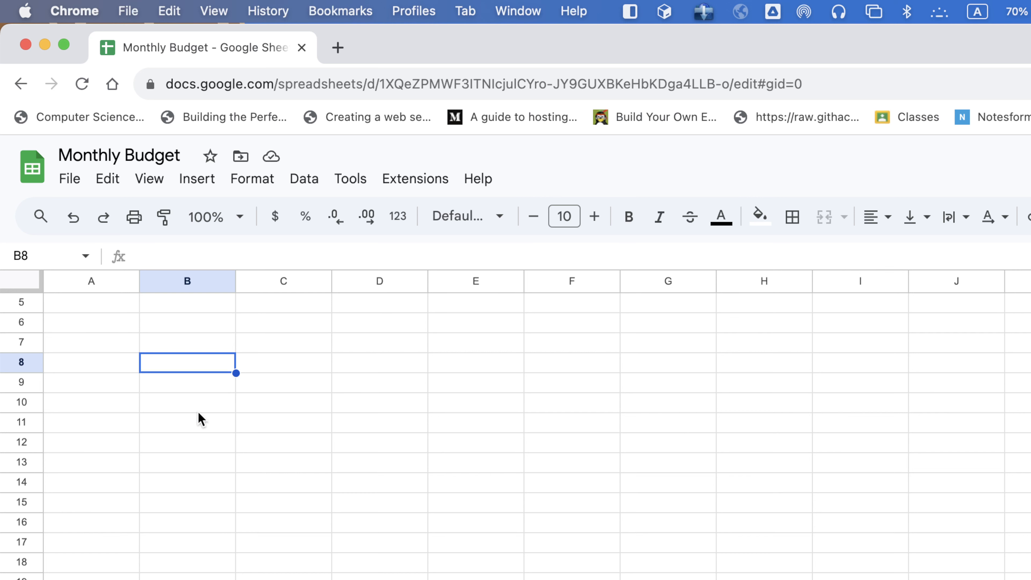
scroll(198, 418, up, 4)
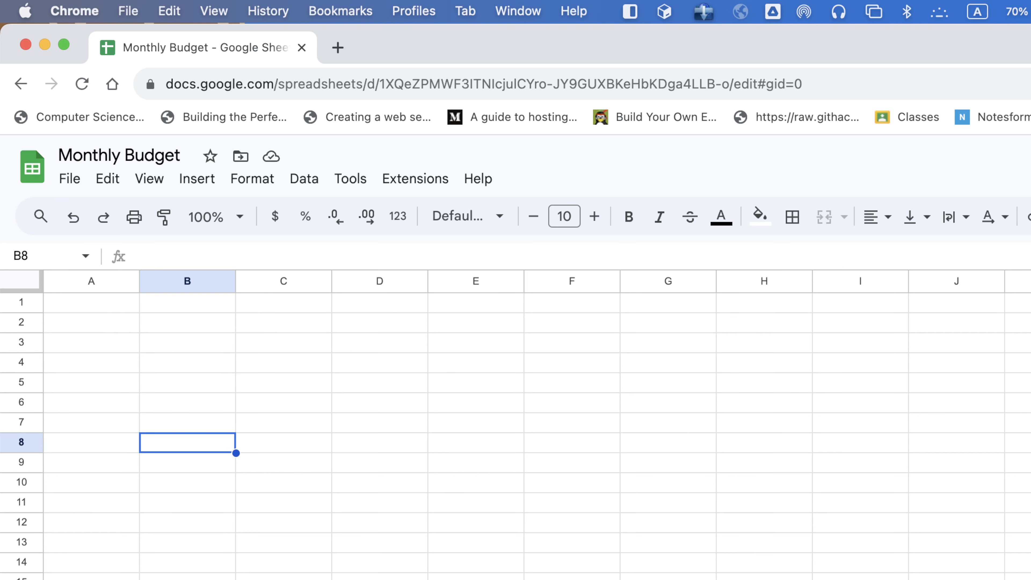
click(571, 577)
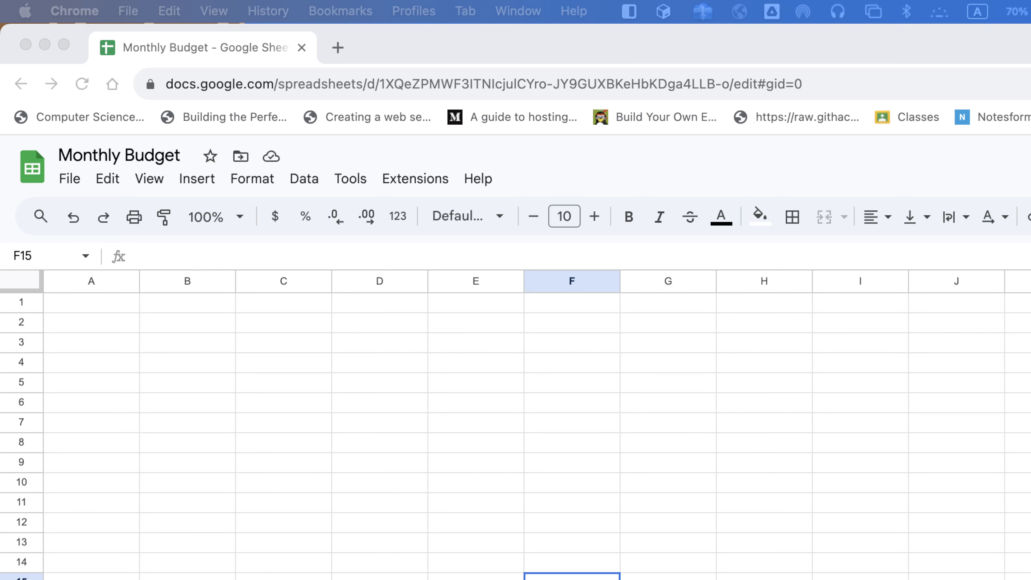
click(524, 394)
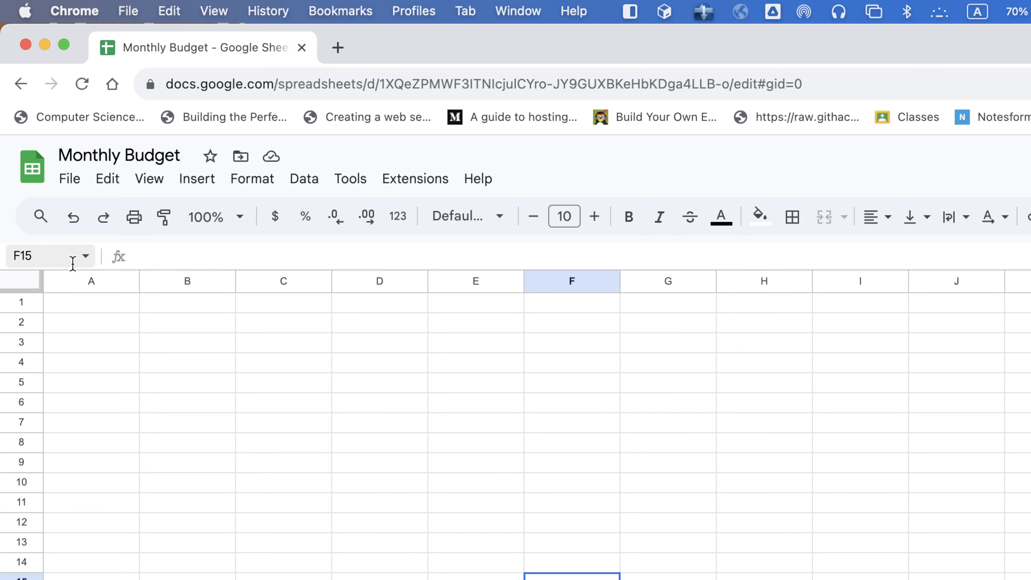
Step: Enter the column headers Item in A1 and Cost in B1
click(93, 310)
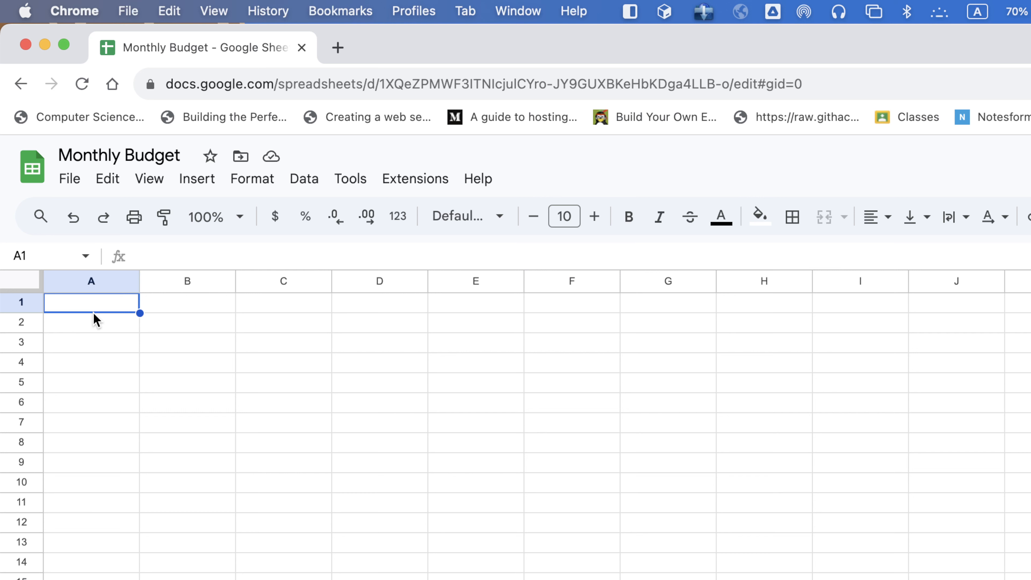
text(Items)
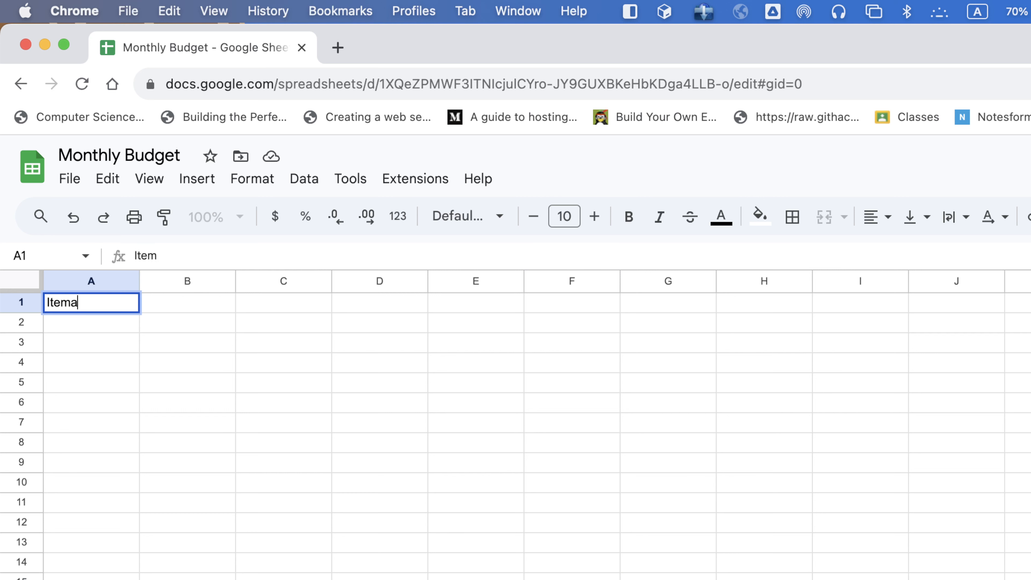
key(BackSpace)
click(184, 310)
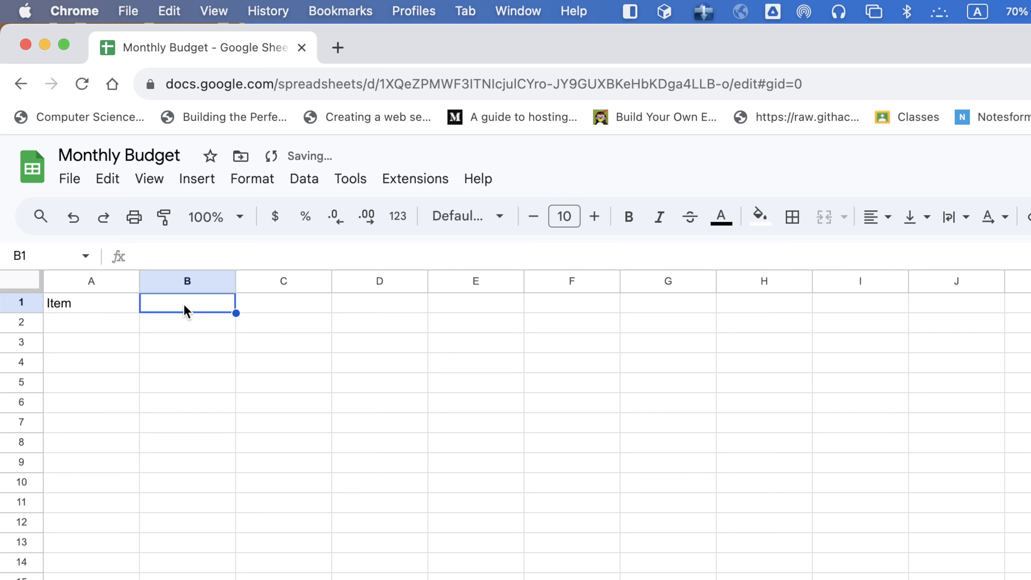
text(Cost)
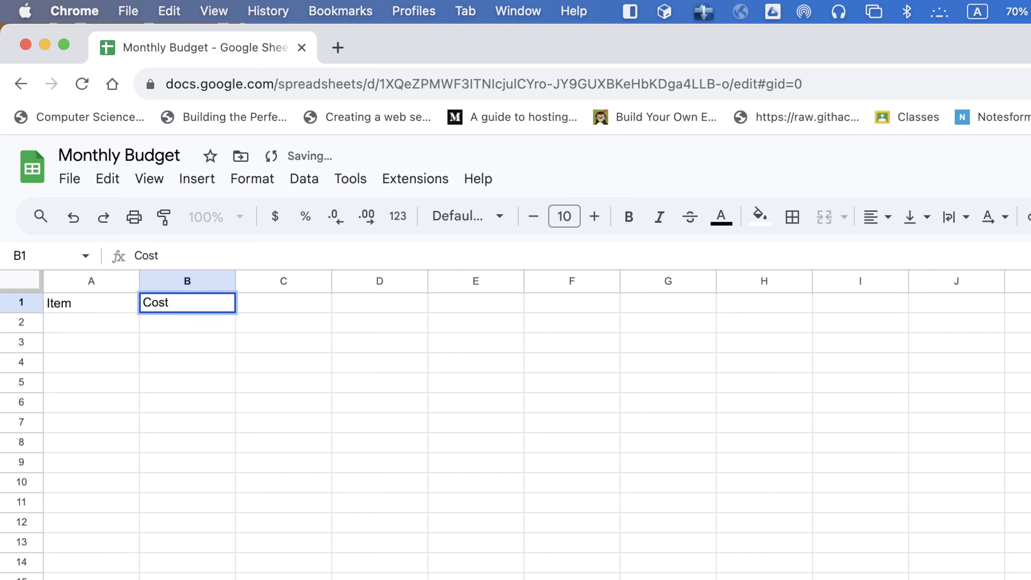
Step: List Vehicle Maint, Grocery Shoppings and Library Membership in A2 to A4, and widen column A to fit the names
click(104, 328)
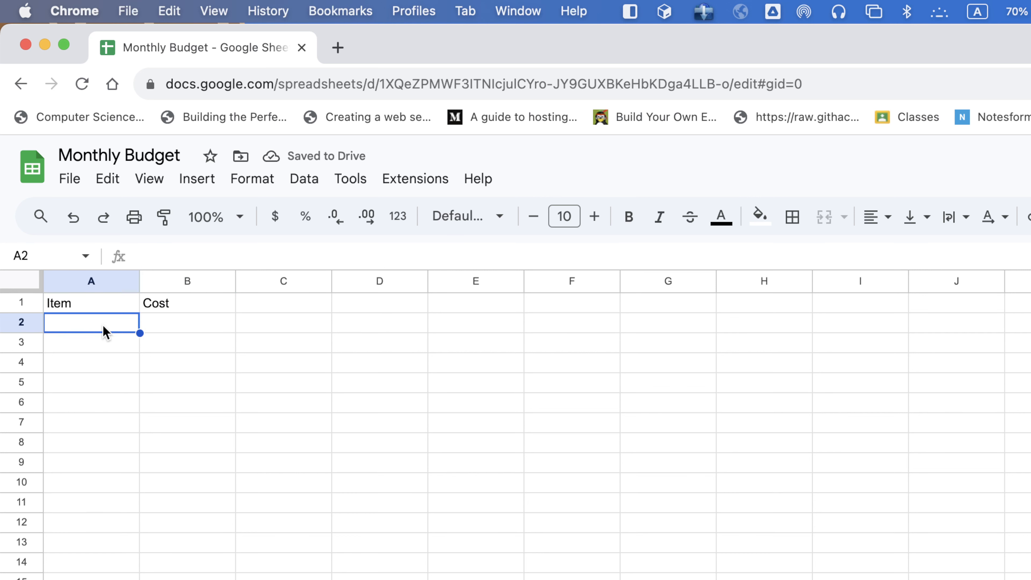
text(Veh)
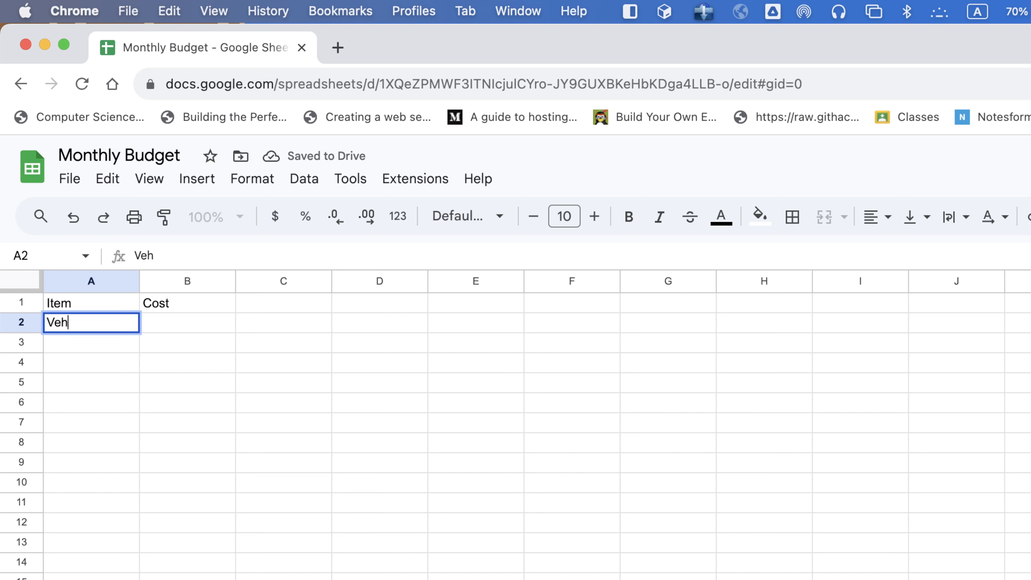
text(icle M)
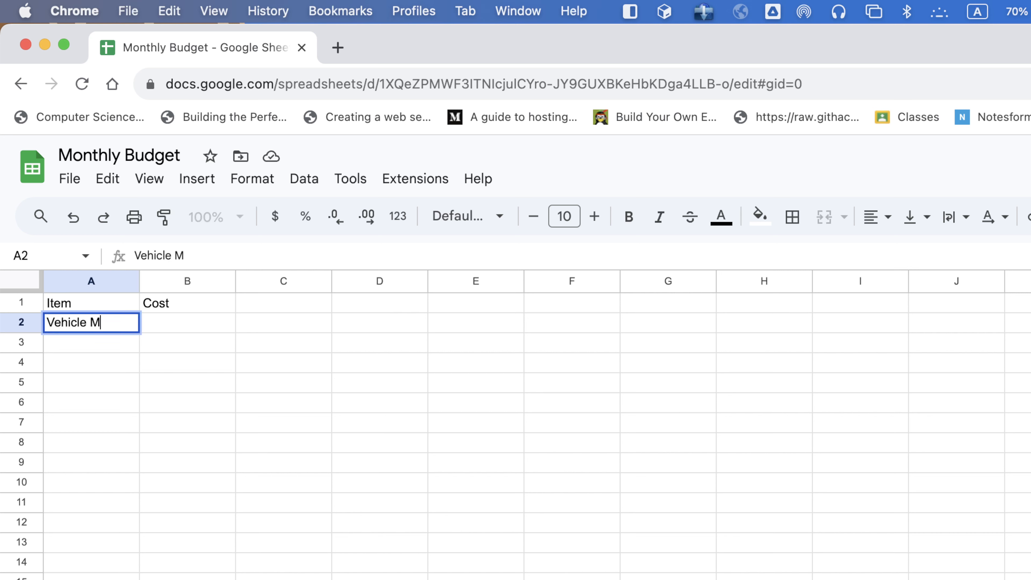
text(aint)
click(107, 340)
text(Groceryy)
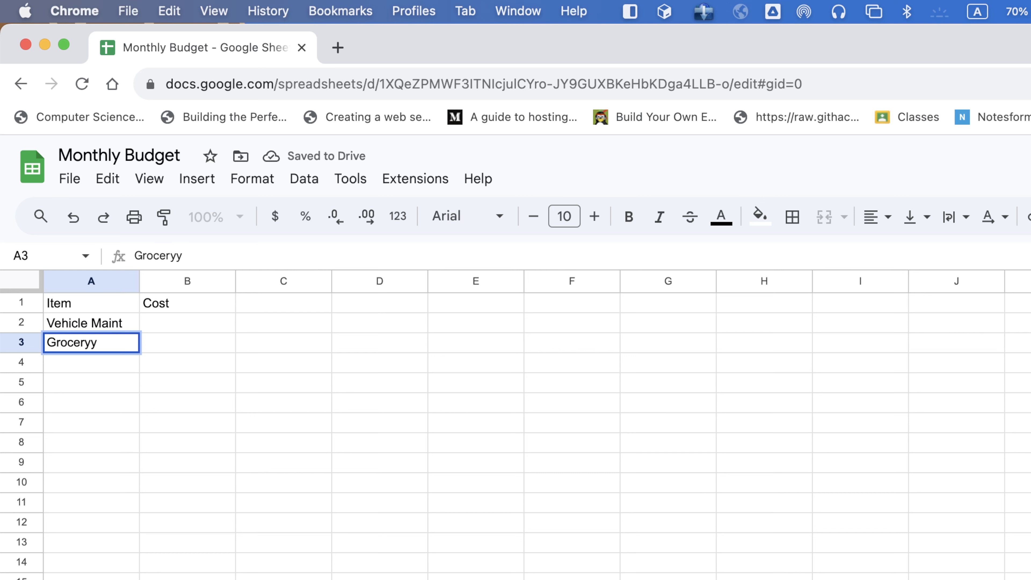
key(BackSpace)
text(Shoppings)
click(92, 362)
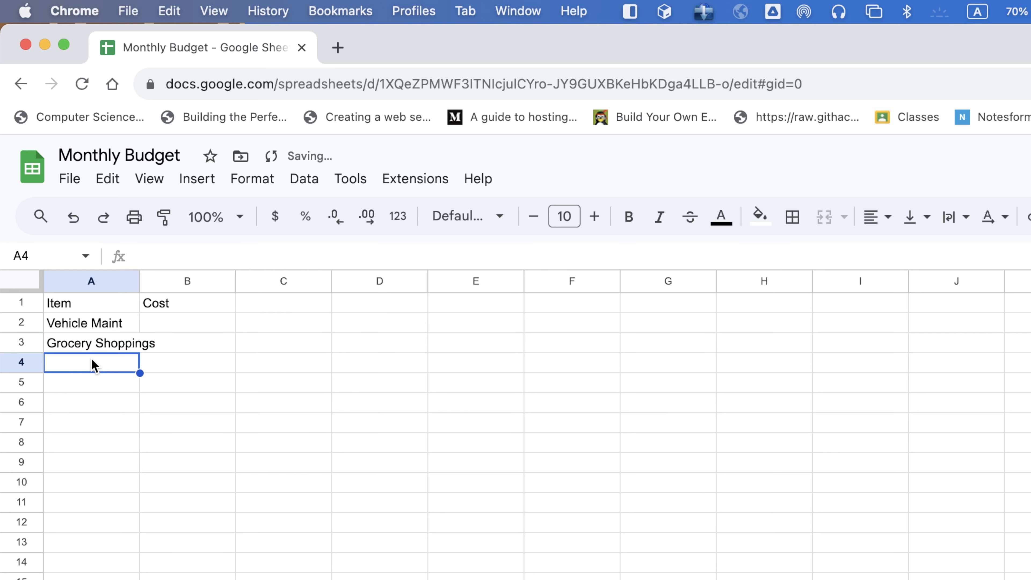
text(Library)
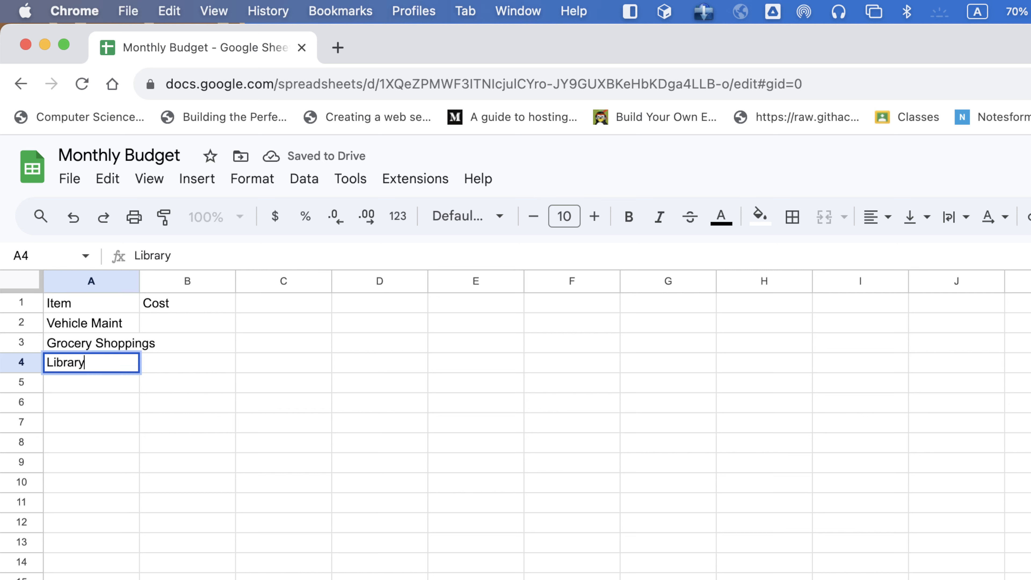
text( Membership)
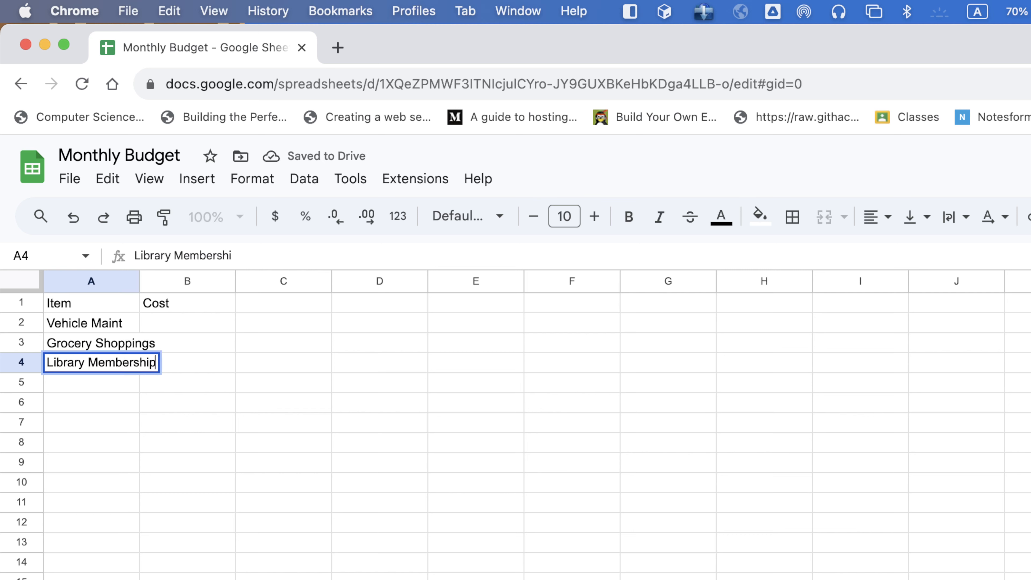
click(116, 447)
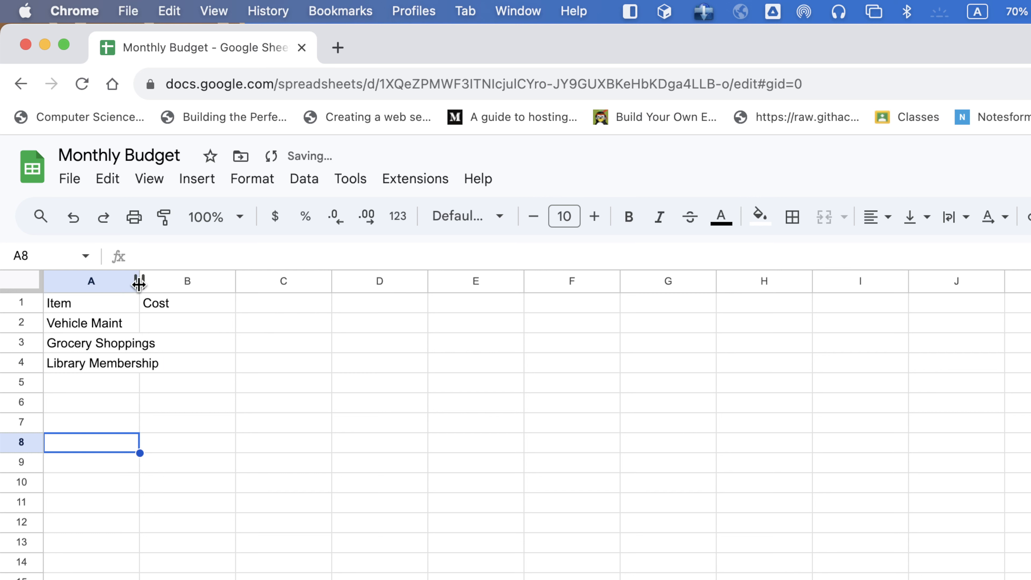
drag(139, 280, 177, 281)
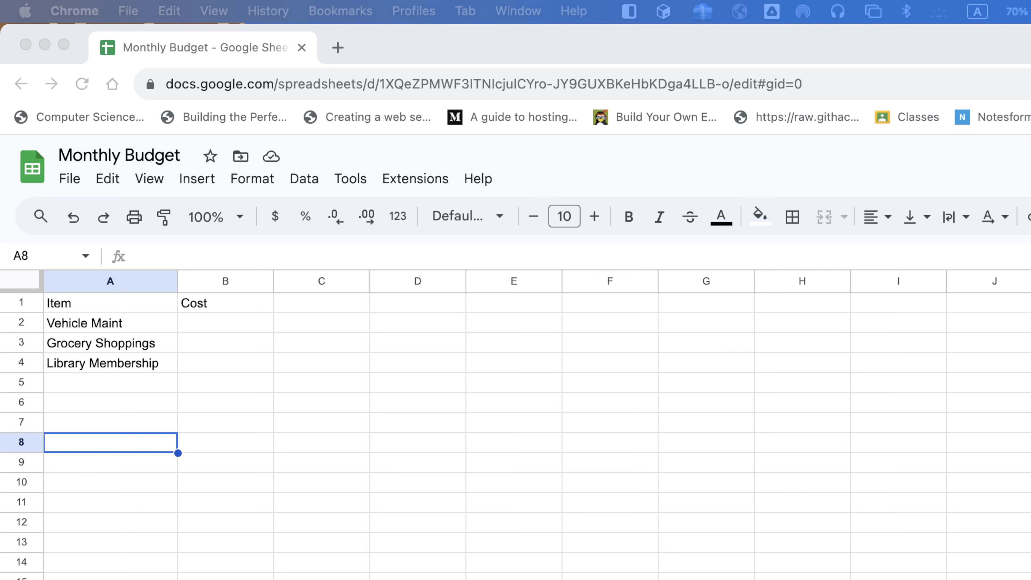
Step: Enter 70 in B2 as the cost of Vehicle Maint
click(240, 329)
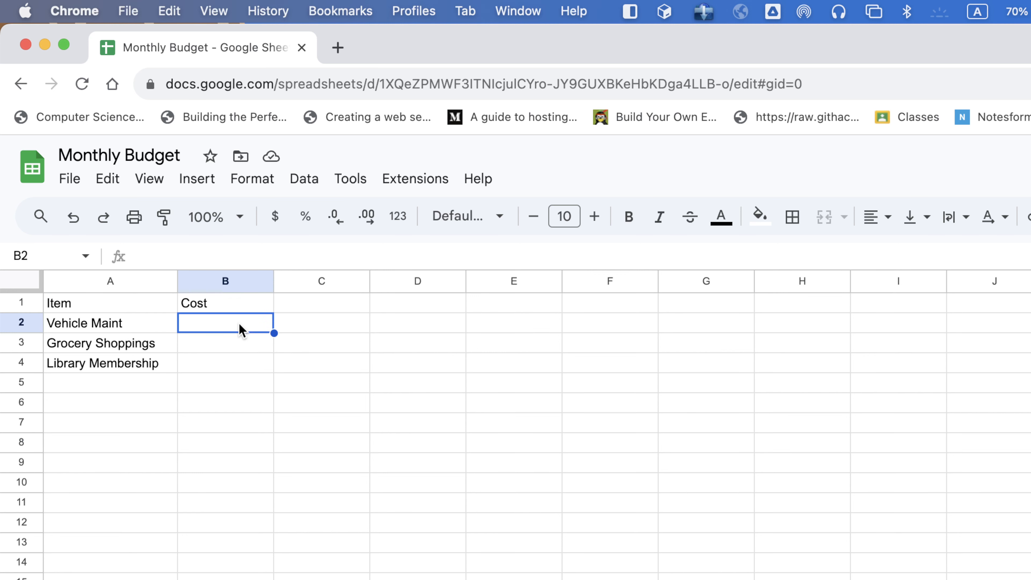
text(10)
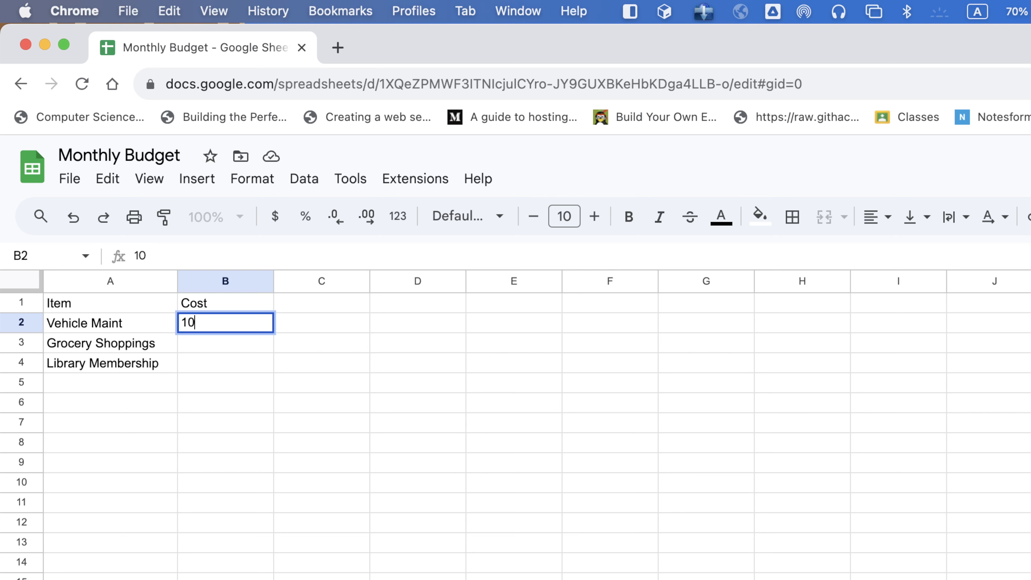
key(BackSpace)
key(BackSpace)
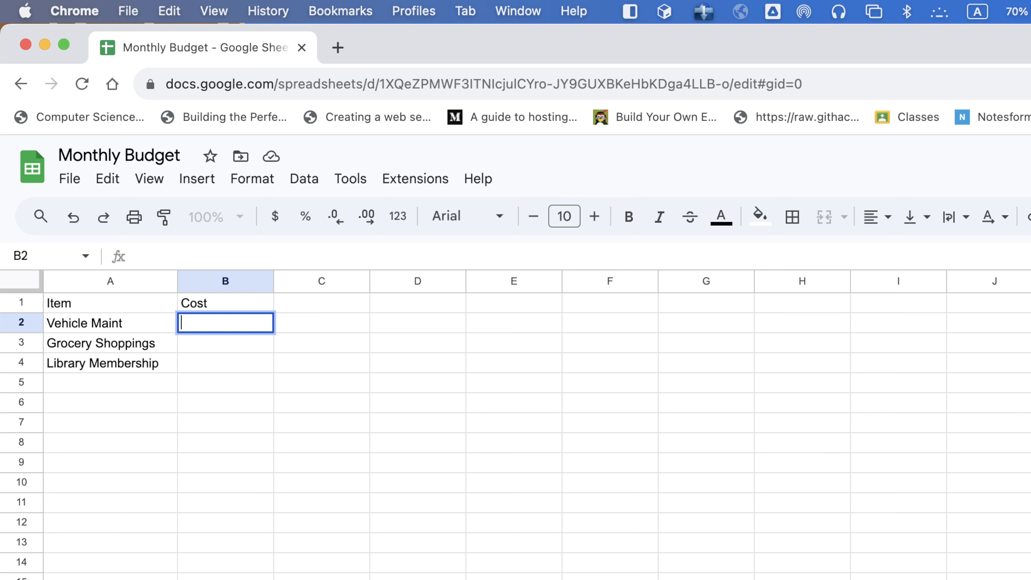
text(70)
Step: Enter 150 in B3 as the cost of Grocery Shoppings
click(253, 348)
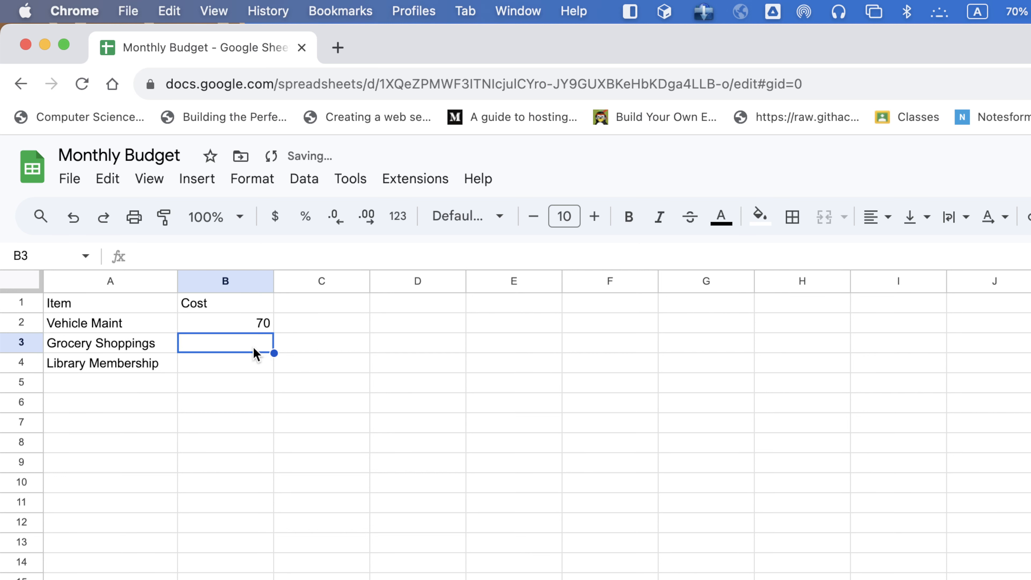
text(70)
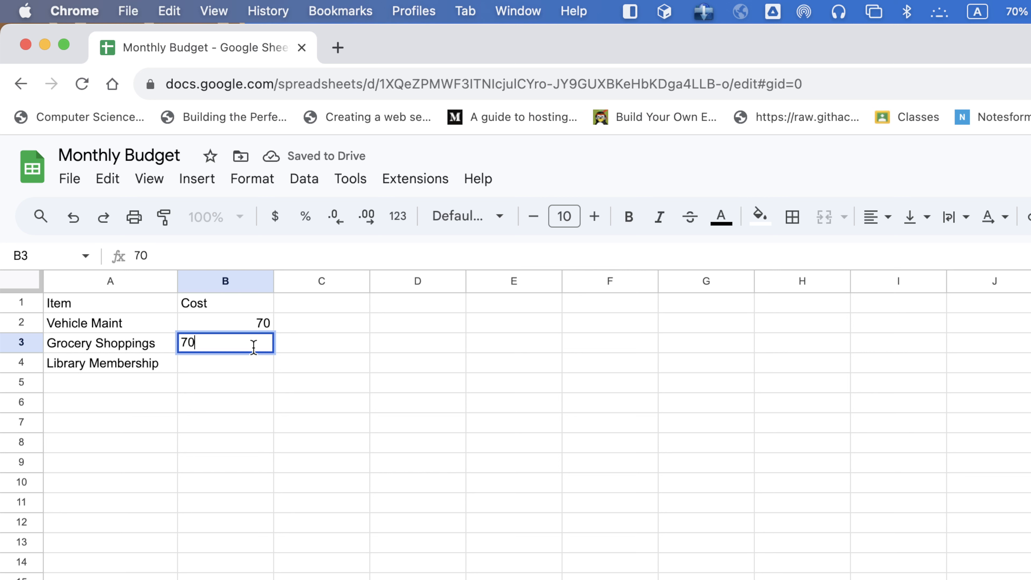
key(BackSpace)
key(BackSpace)
text(15)
key(BackSpace)
key(BackSpace)
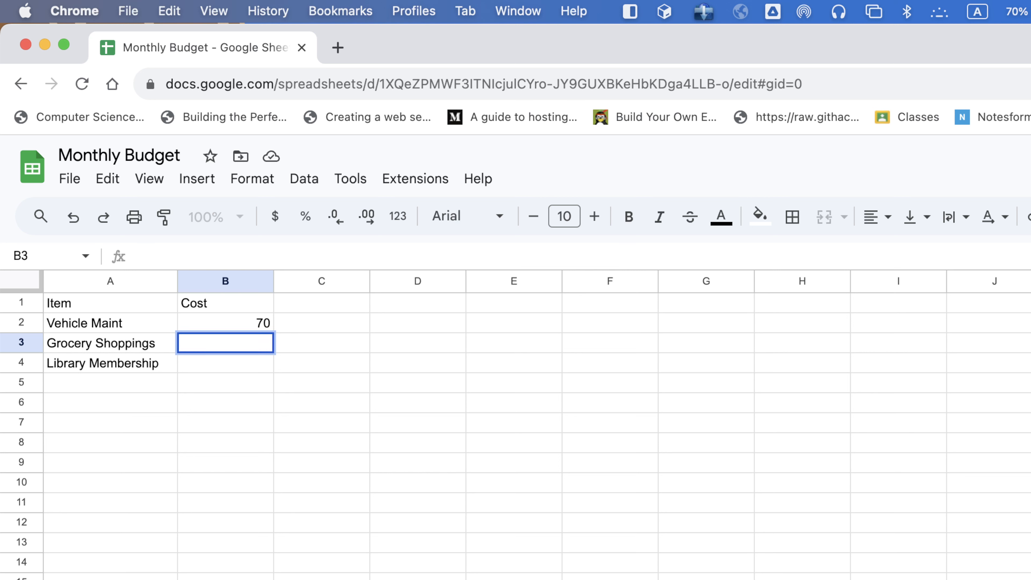
text(150)
key(Return)
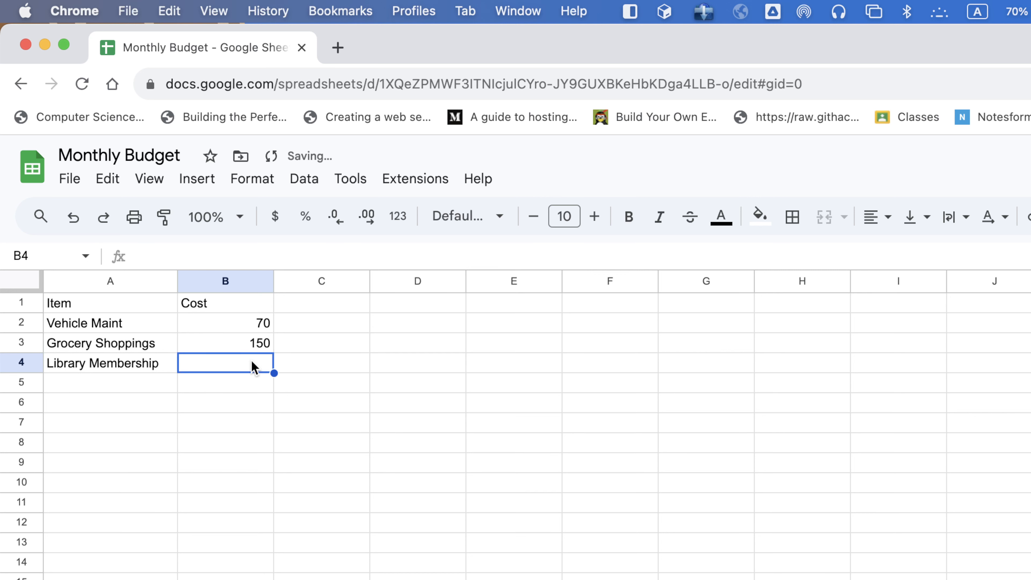
Step: Enter 15 in B4 as the cost of Library Membership
text(15)
click(271, 418)
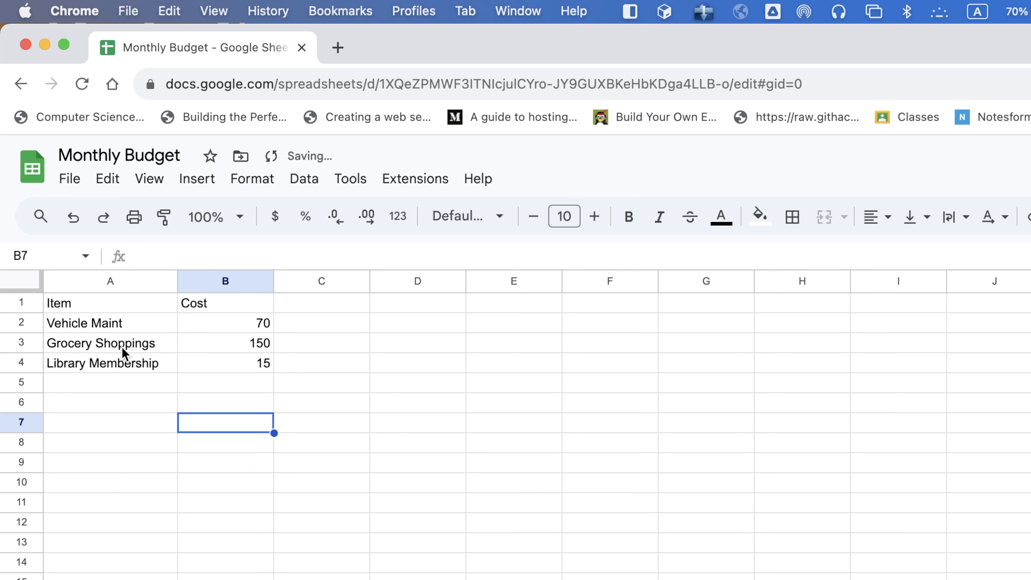
click(147, 446)
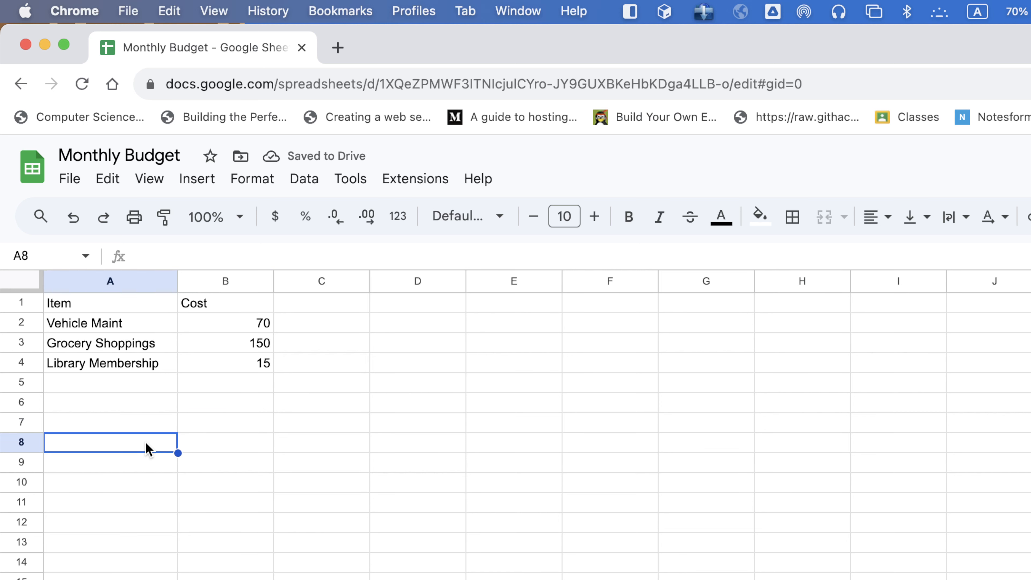
Step: Enter the label Total in A8 and select the cell beside it, B8
text(Total)
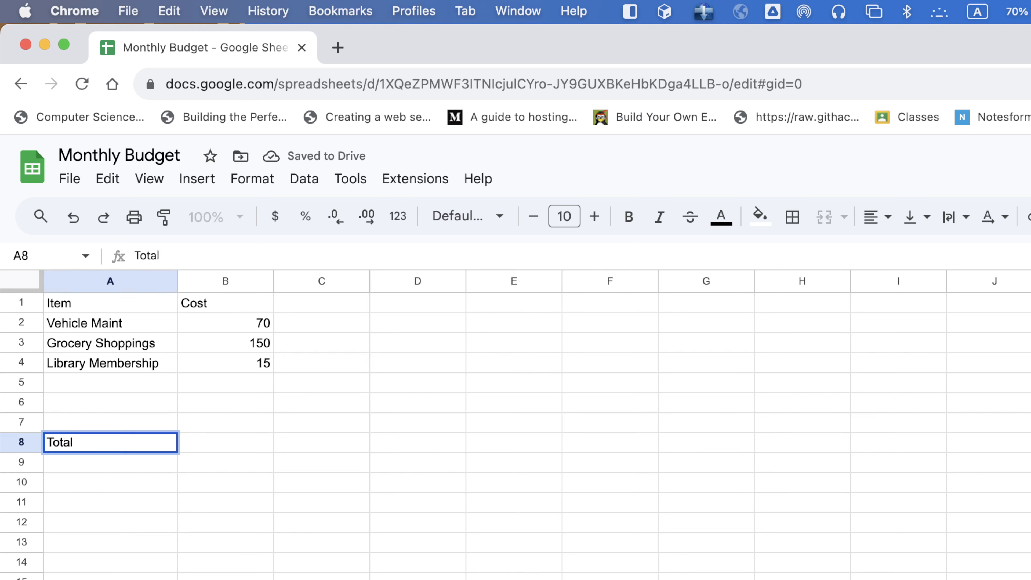
click(254, 444)
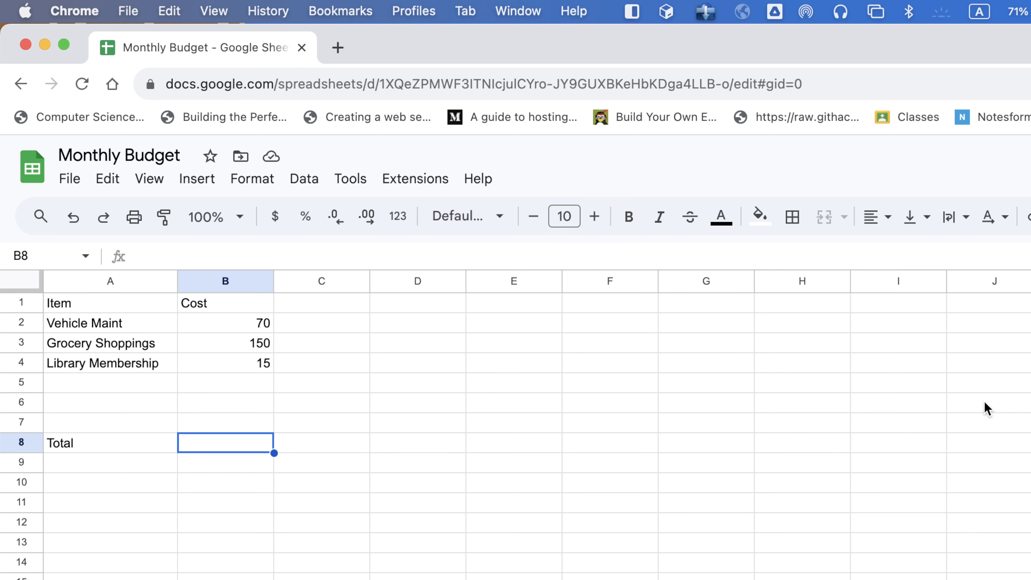
Step: Open the sharing settings of the Monthly Budget spreadsheet and add a person's e-mail address as a recipient
click(1029, 165)
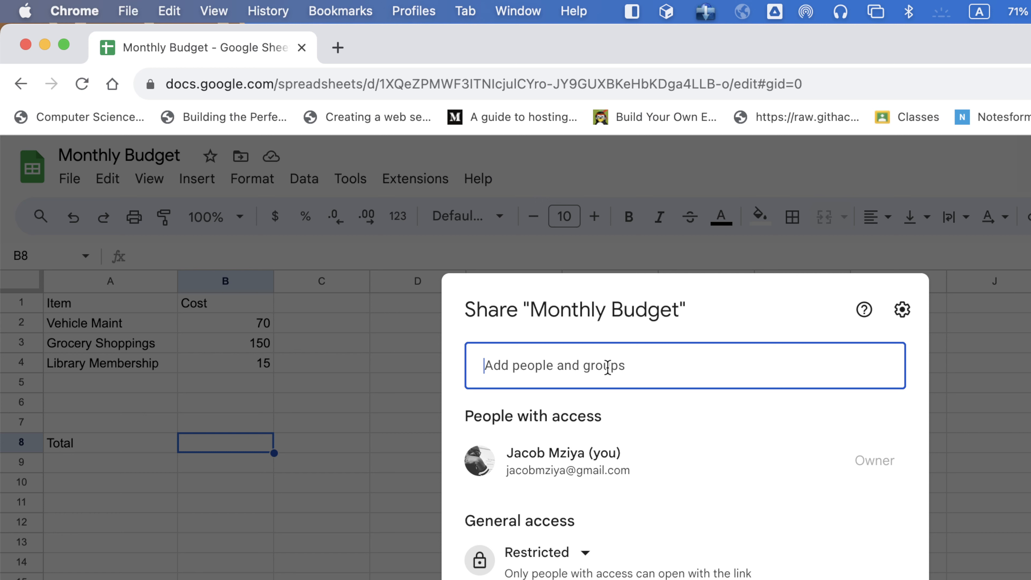
text(joedoe@)
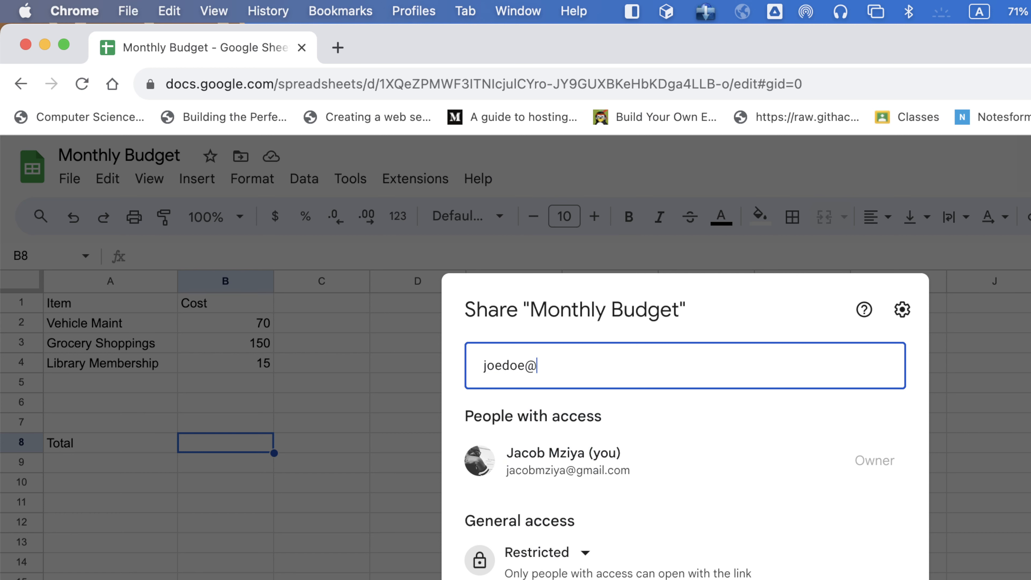
text(example.com)
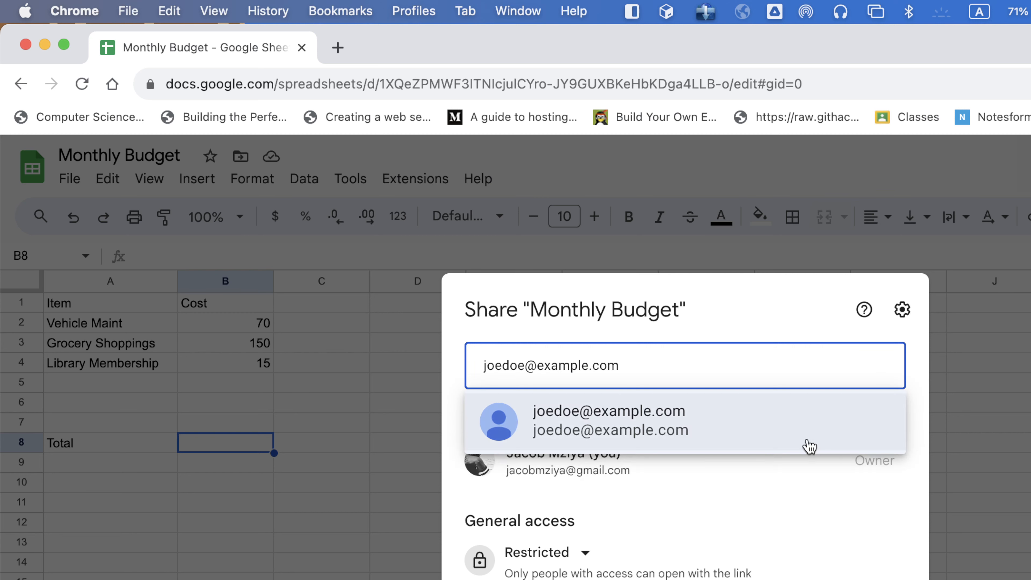
click(706, 429)
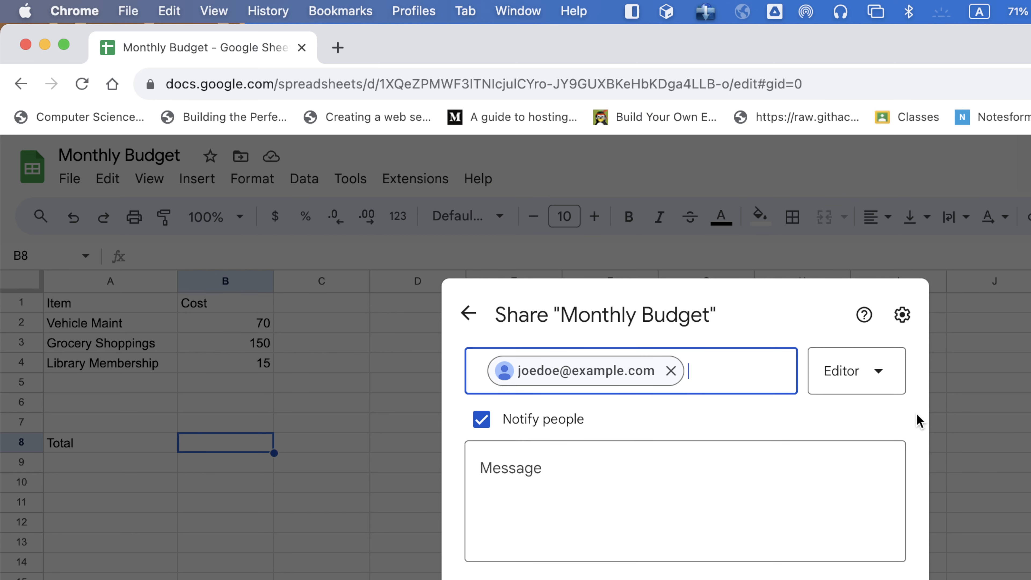
Step: Examine the access roles that can be given to the recipient, and leave sharing without sending the invitation
click(869, 373)
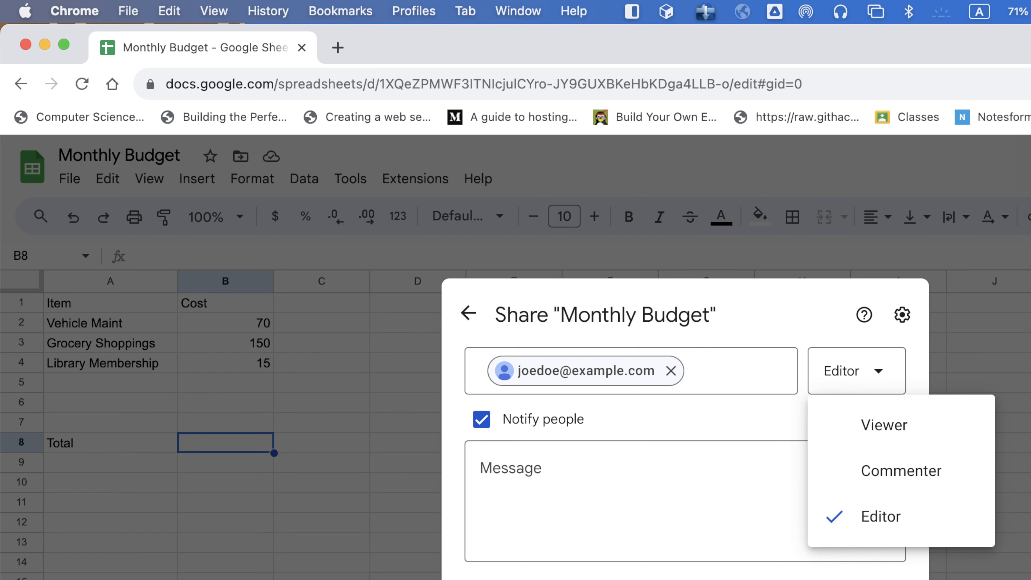
key(Escape)
key(Escape)
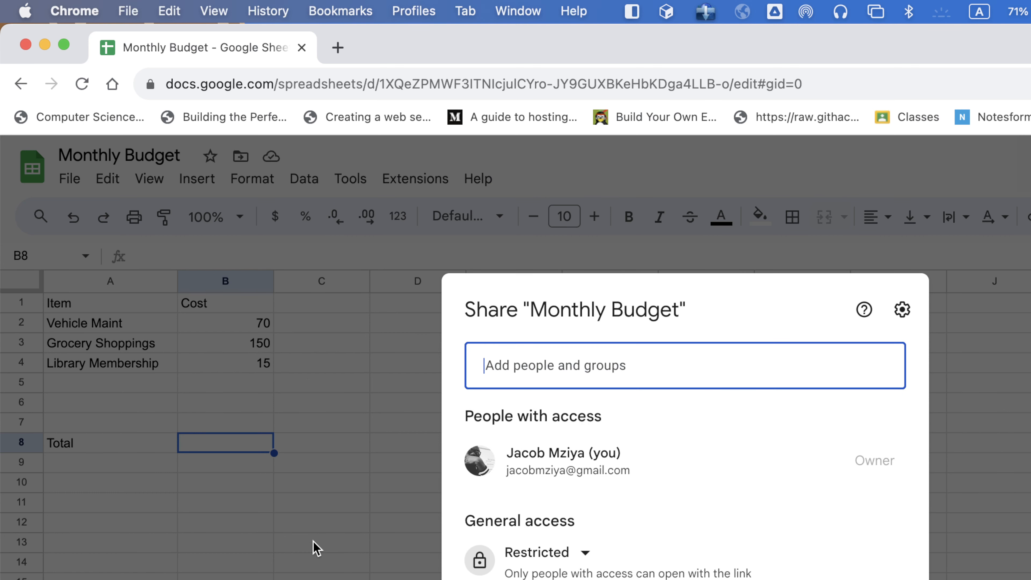
key(Escape)
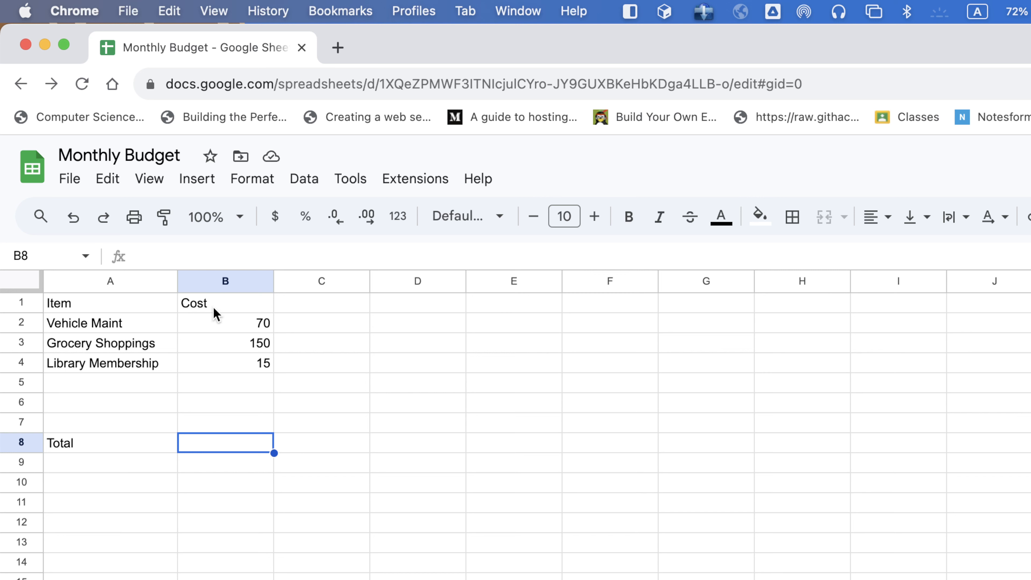
click(211, 327)
click(214, 342)
click(213, 362)
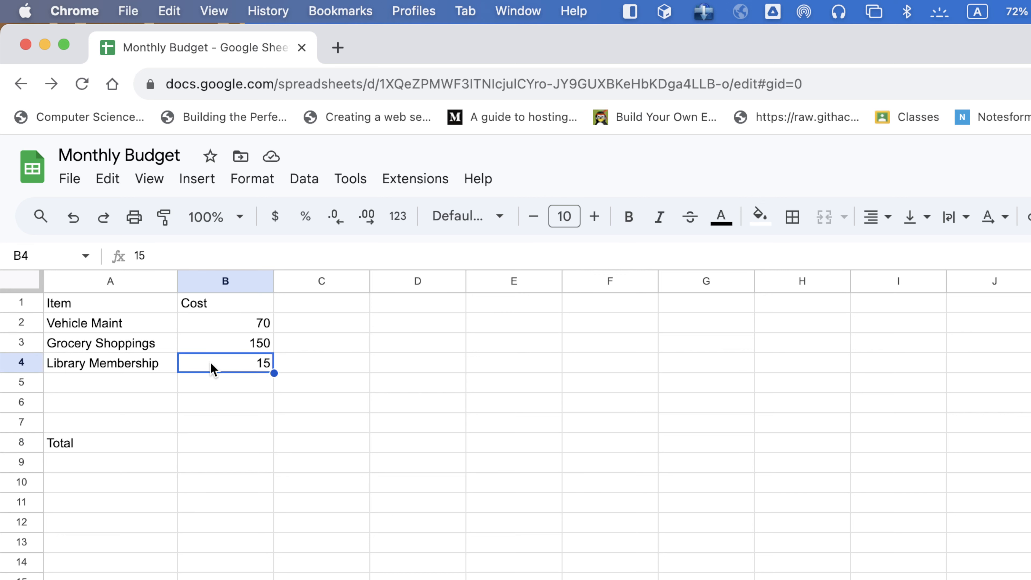